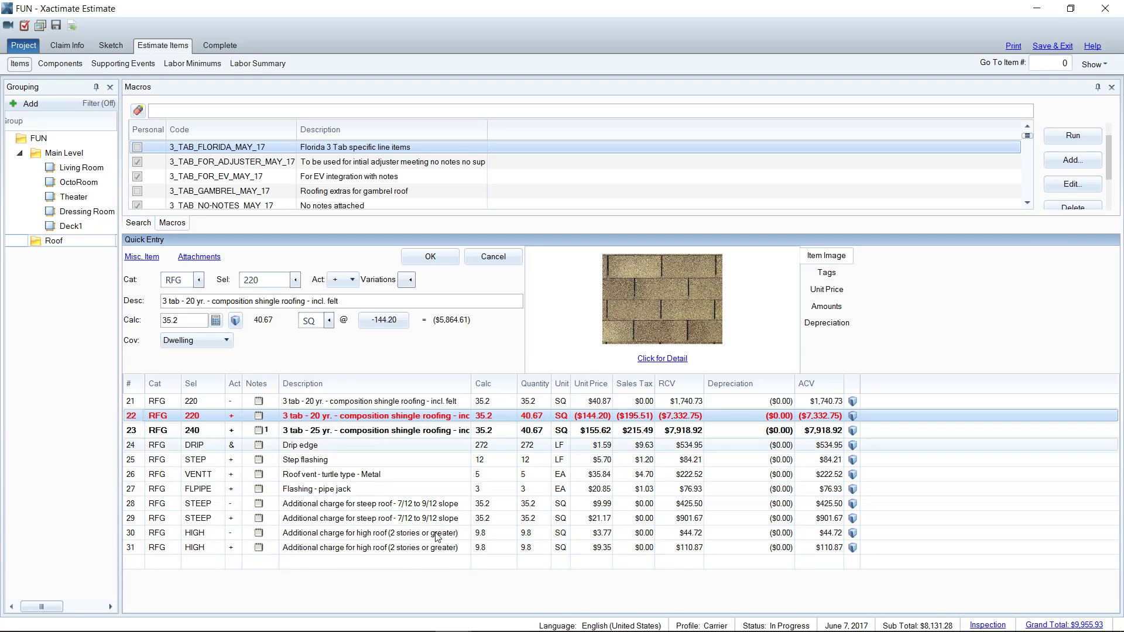
# Switch to the FUN_2 estimate and review its original roof line items 1 to 9 against supplement item 10
pyautogui.moveTo(453, 617)
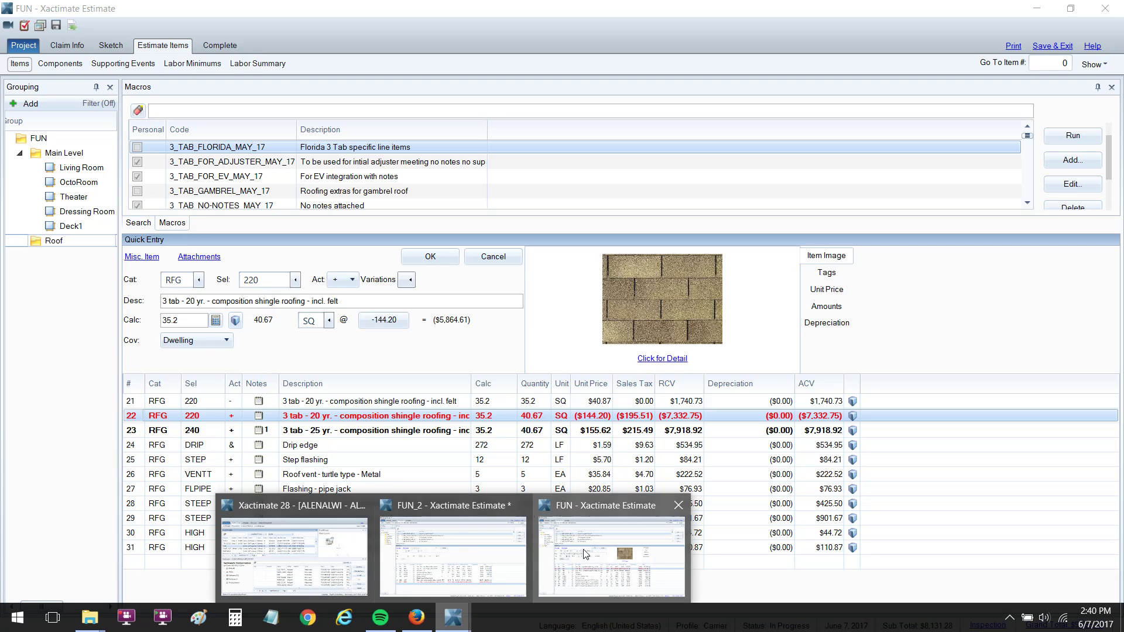
pyautogui.click(442, 547)
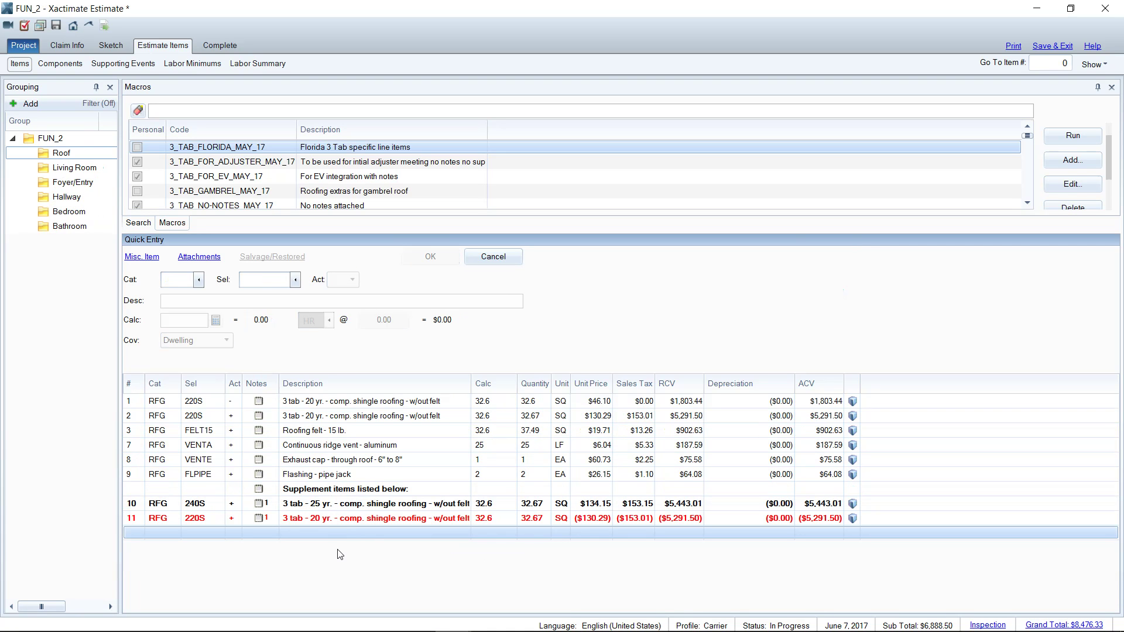
pyautogui.click(134, 404)
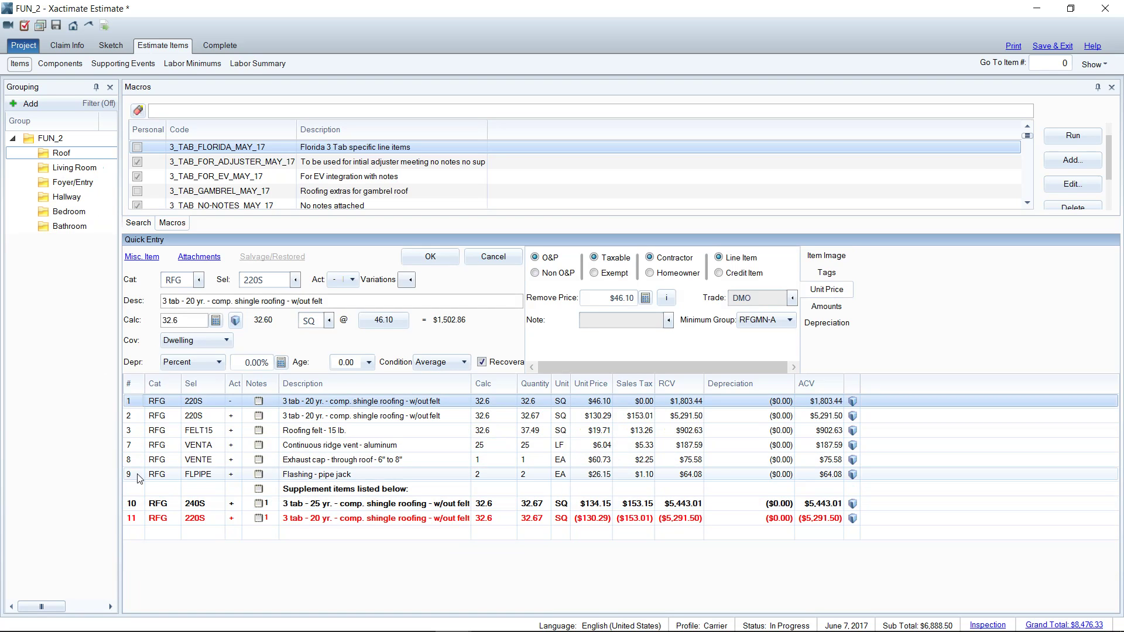
pyautogui.keyDown('shift'); pyautogui.click(139, 475); pyautogui.keyUp('shift')
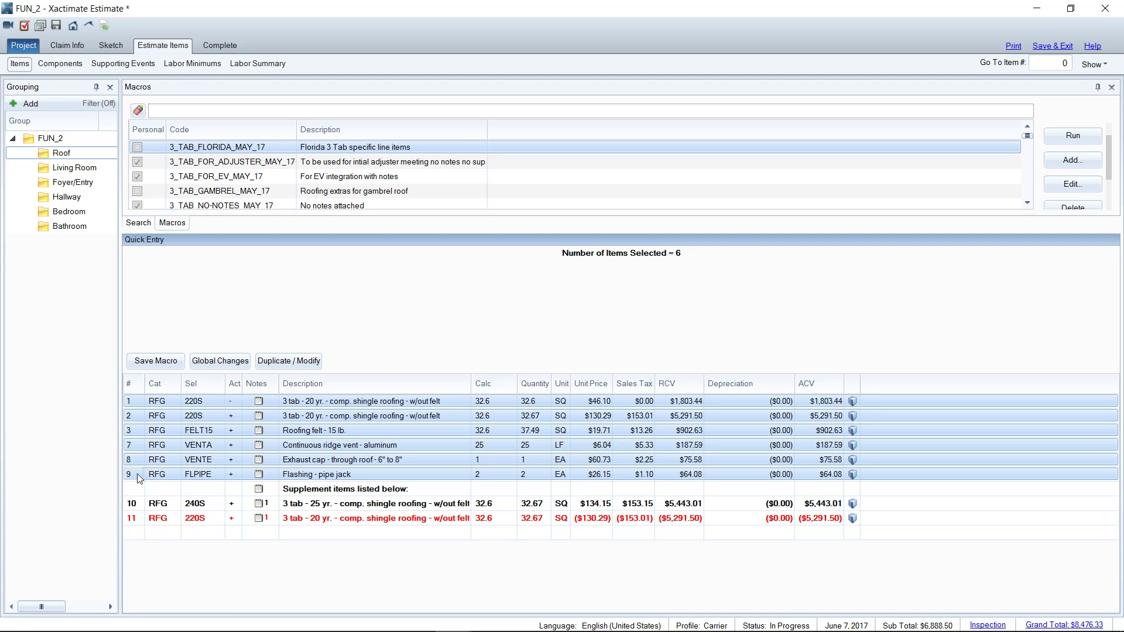
pyautogui.click(141, 505)
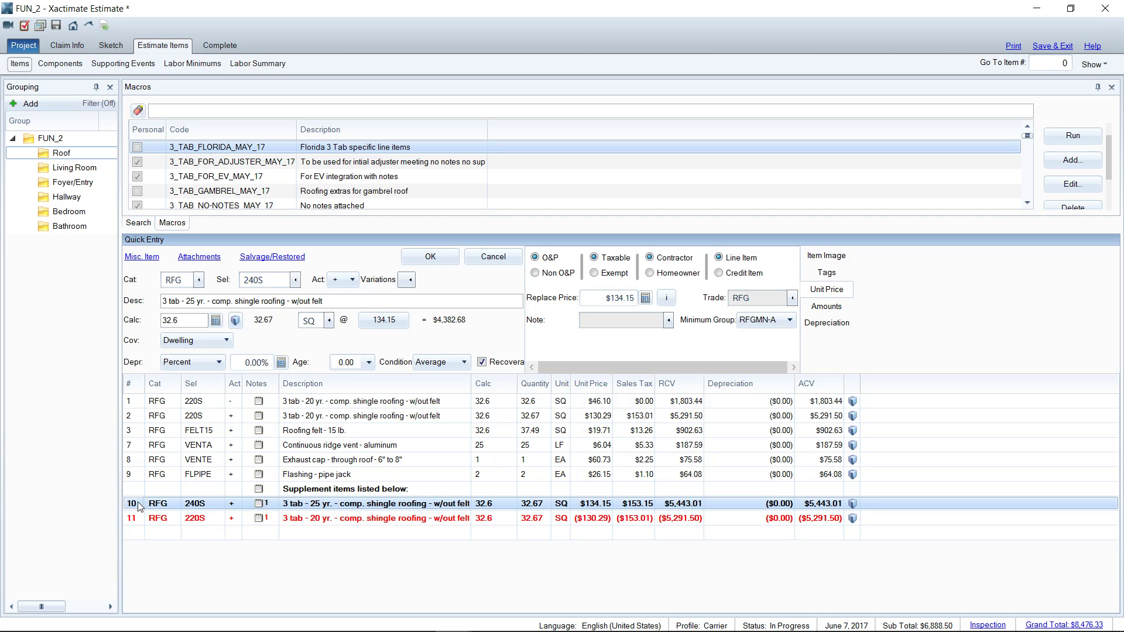
pyautogui.click(132, 418)
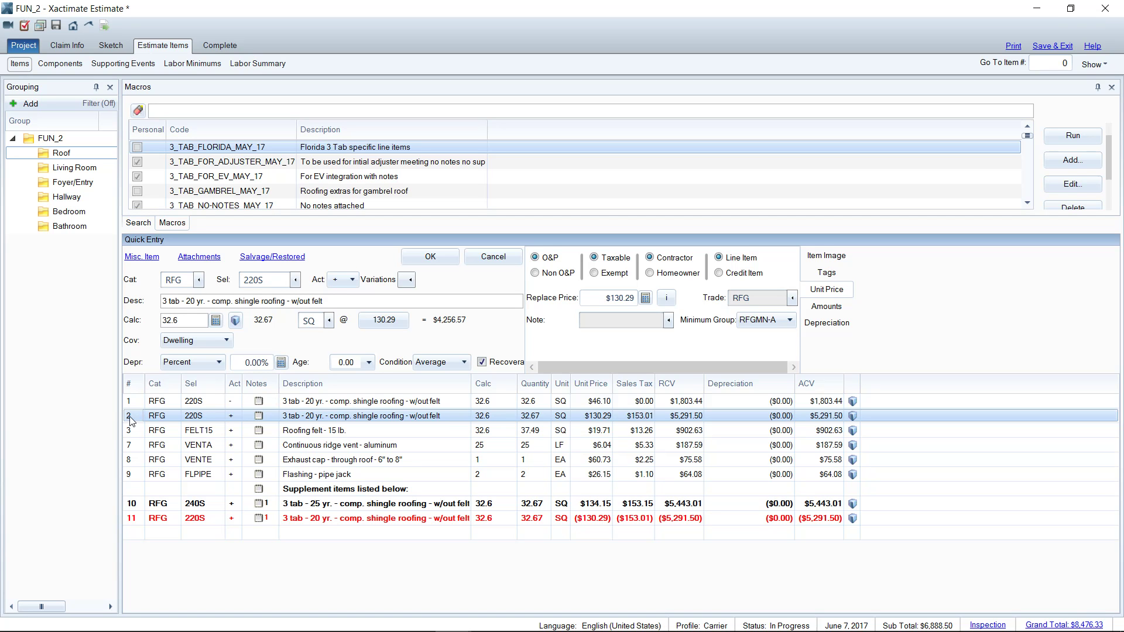
pyautogui.click(135, 403)
pyautogui.keyDown('shift'); pyautogui.click(132, 475); pyautogui.keyUp('shift')
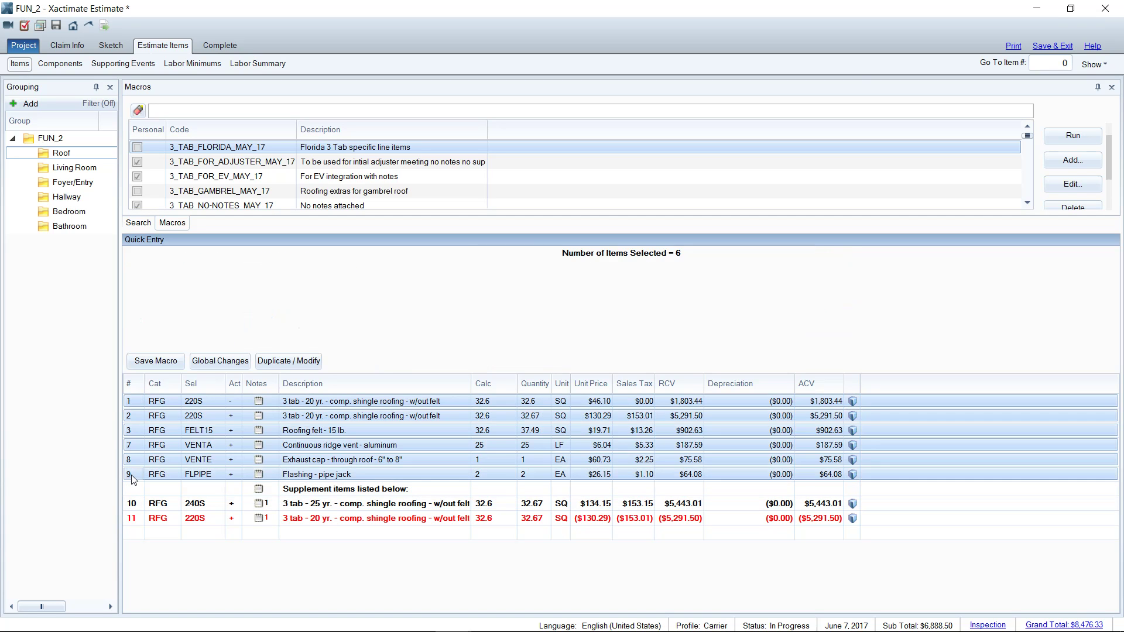
pyautogui.click(132, 504)
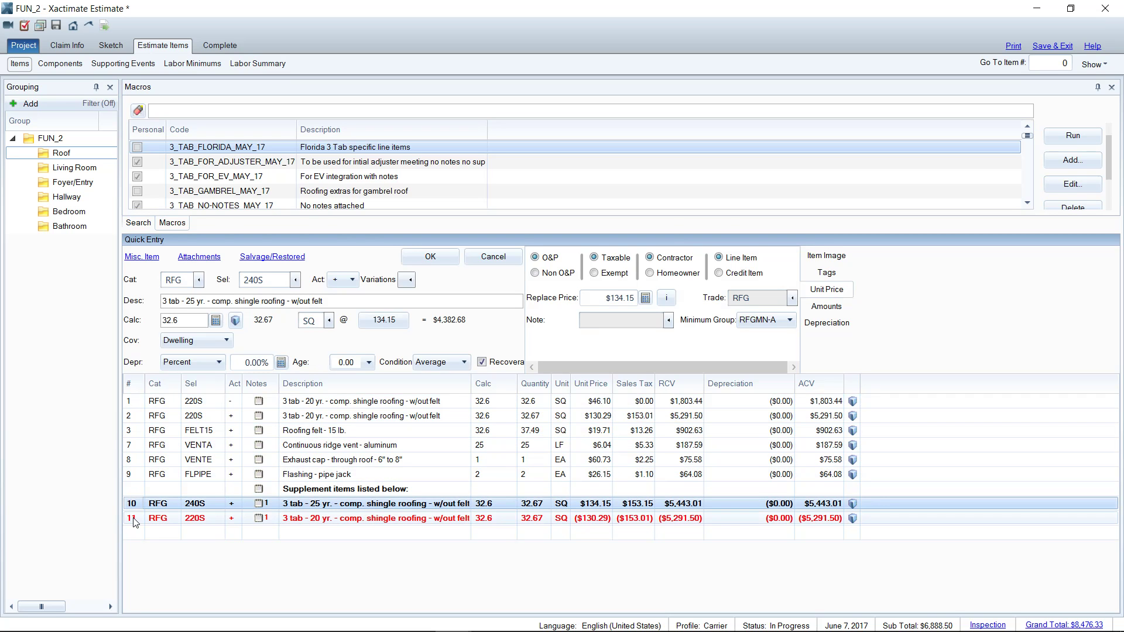
# Read the note attached to the 25-year shingle supplement item and inspect the 20-year shingle credit line below it
pyautogui.click(260, 504)
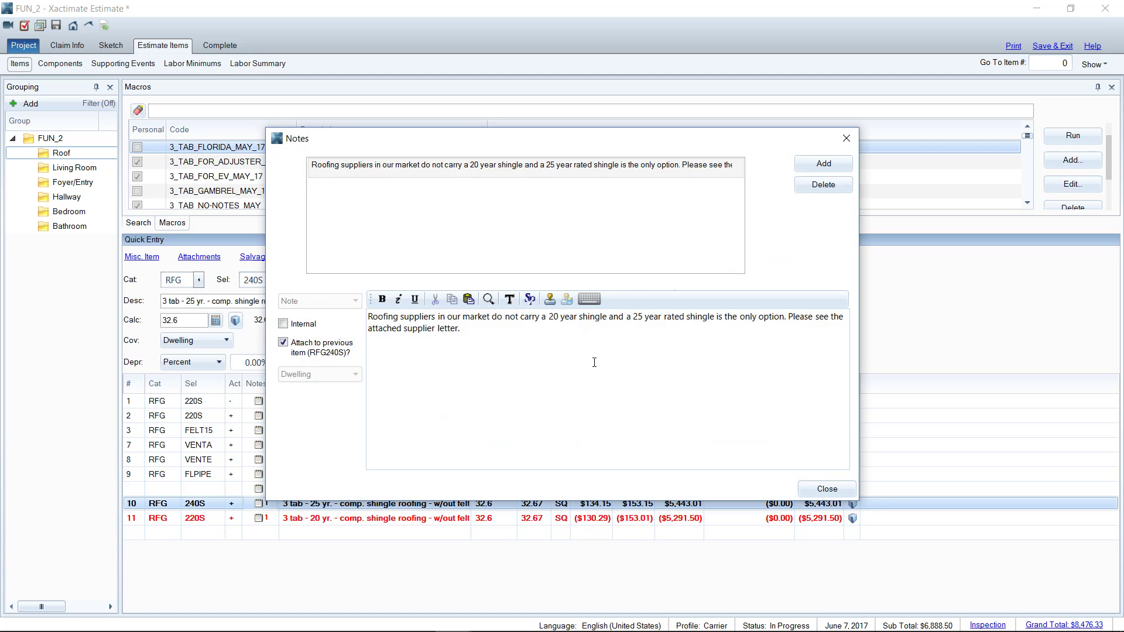
pyautogui.click(837, 493)
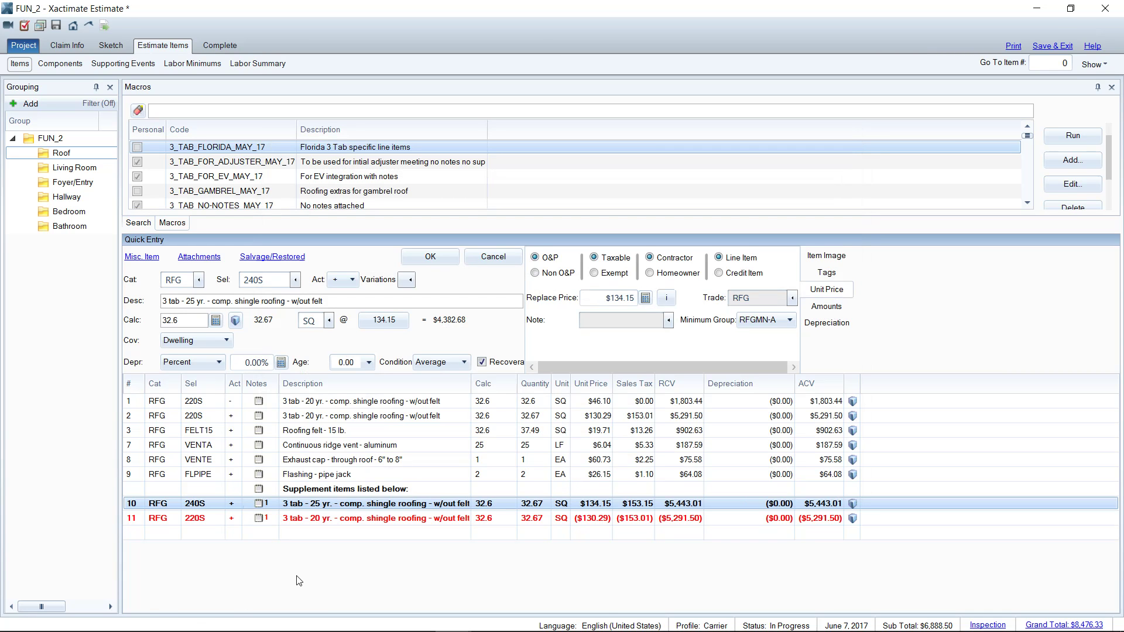
pyautogui.click(133, 521)
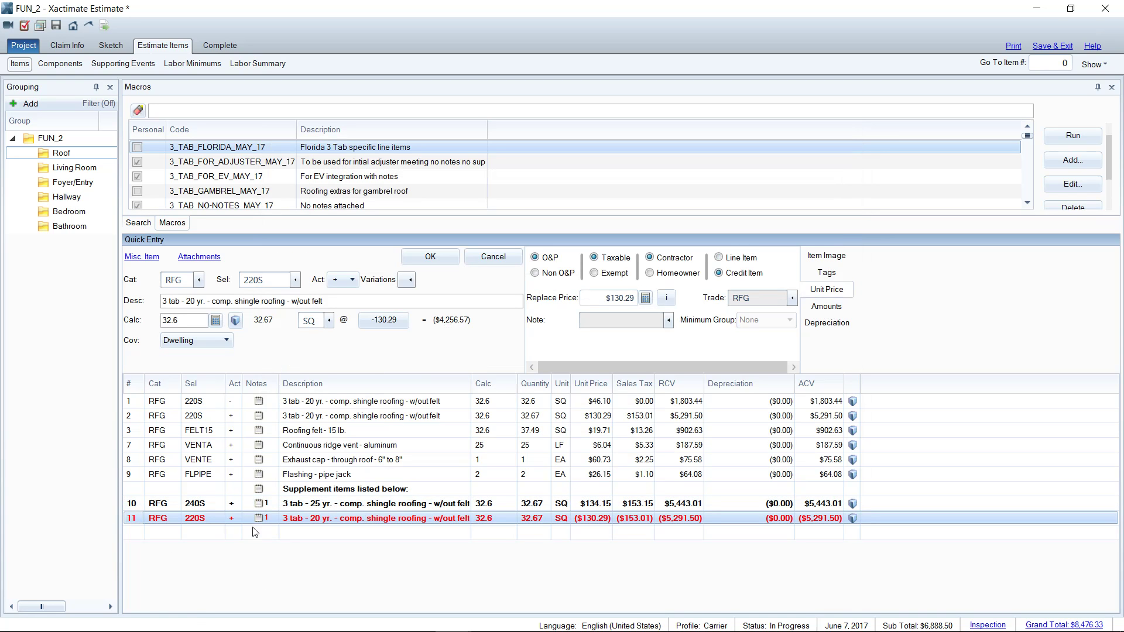
pyautogui.moveTo(259, 524)
# Compare the original 20-year shingle replacement cost with the 25-year supplement item and its credit line
pyautogui.click(689, 417)
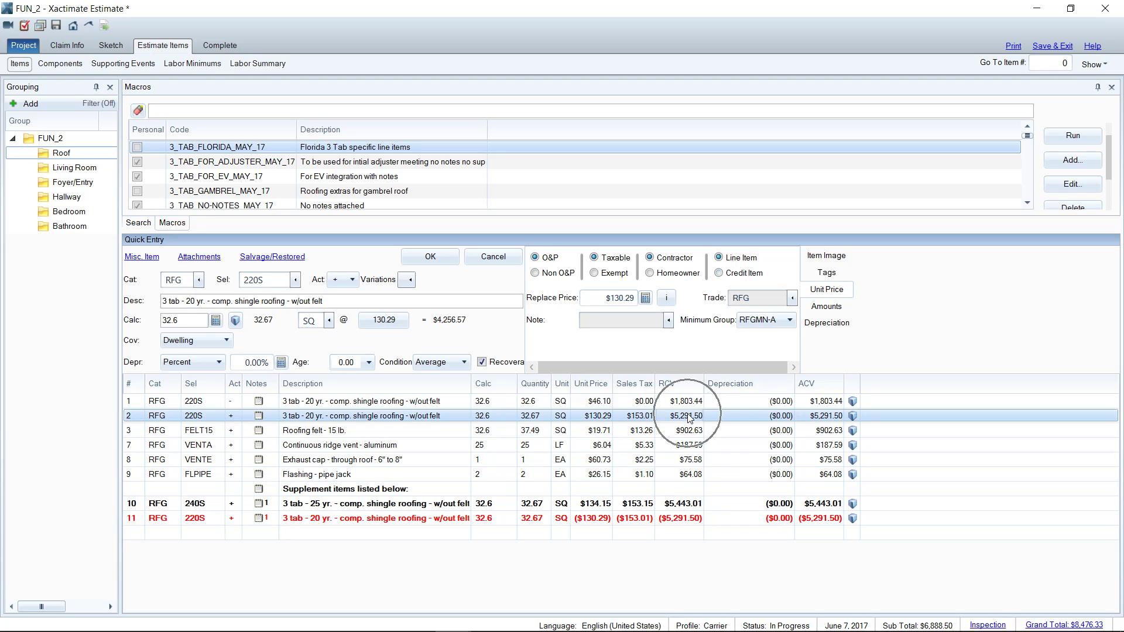
pyautogui.click(712, 508)
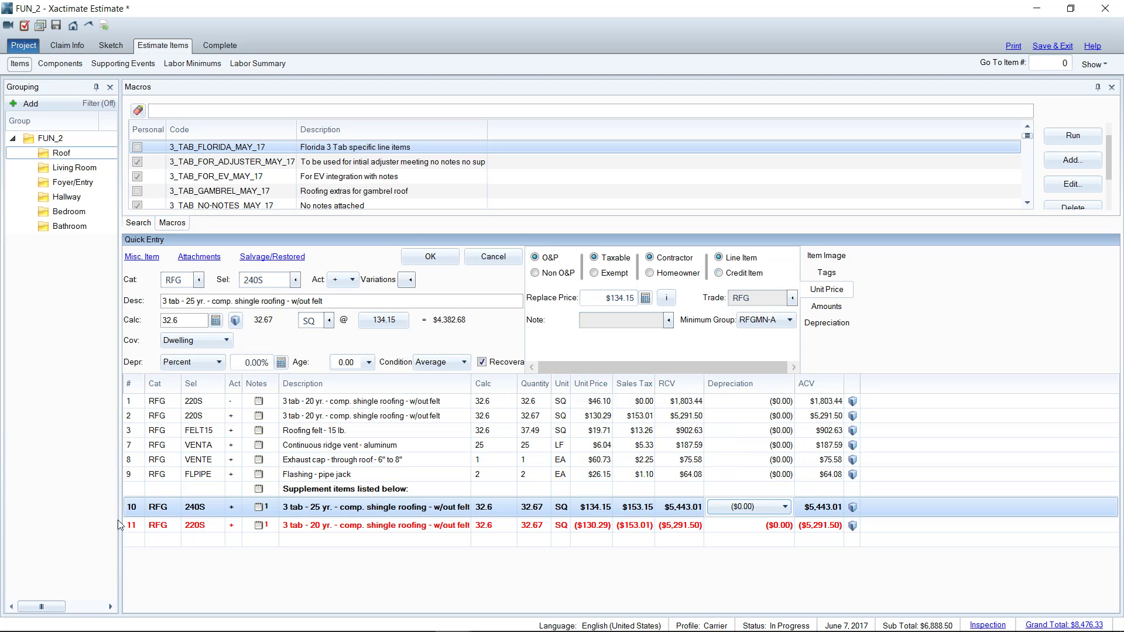
pyautogui.click(140, 513)
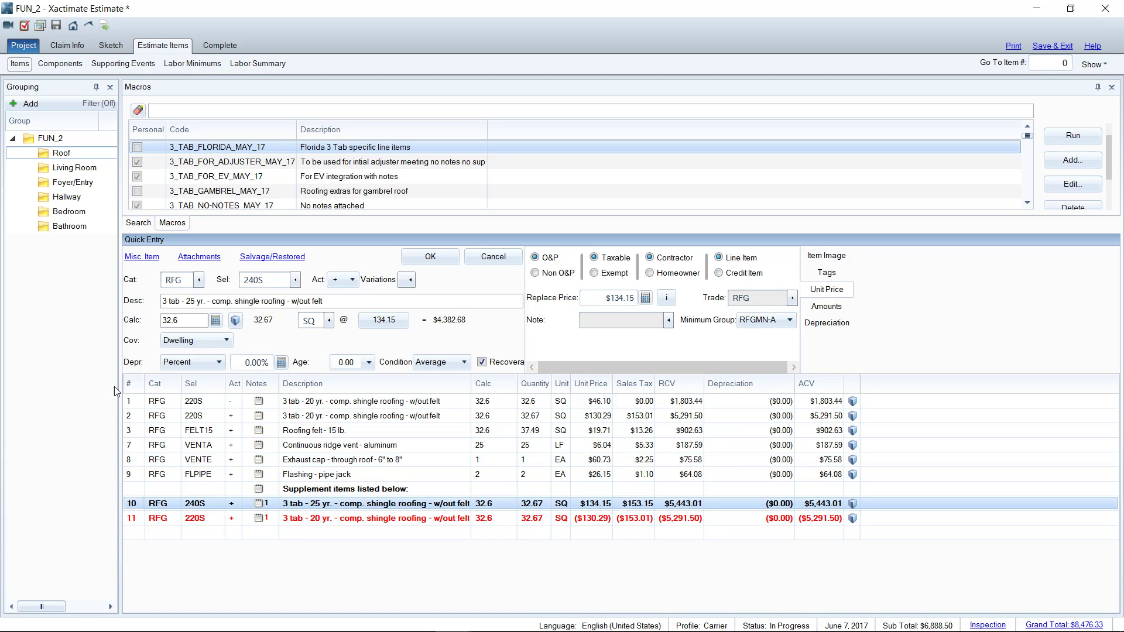
pyautogui.click(134, 404)
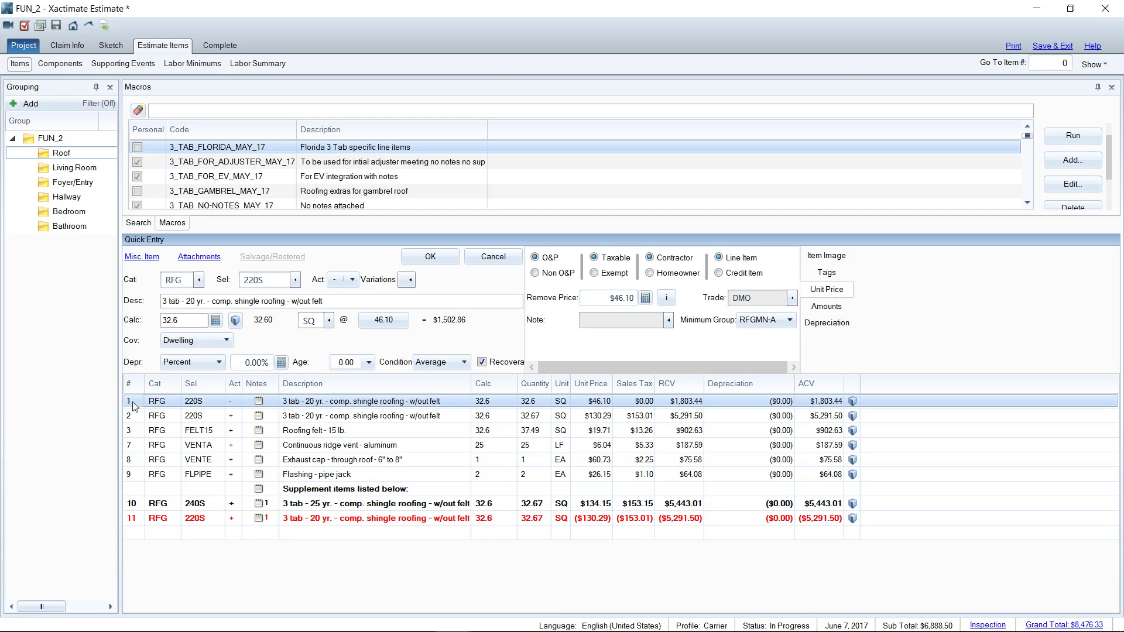
pyautogui.click(133, 504)
pyautogui.keyDown('shift'); pyautogui.click(133, 519); pyautogui.keyUp('shift')
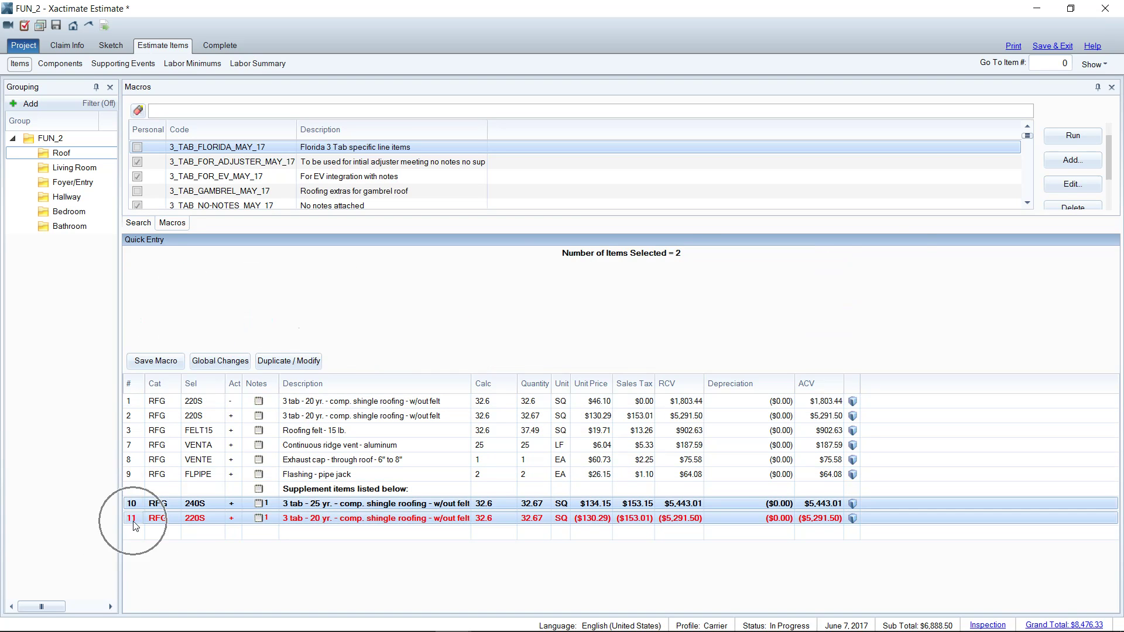
# Calculate the cost difference between the two shingle lines in Calculator by subtracting 5,291.50 from 5,443.01
pyautogui.hotkey('alt', 'Tab')
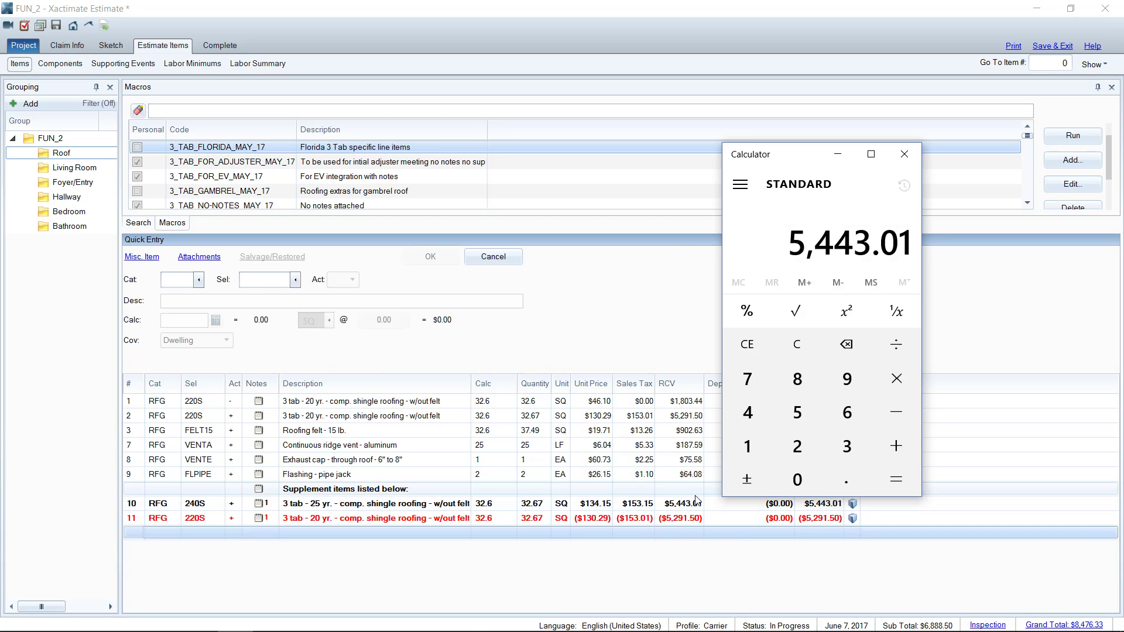
pyautogui.click(909, 414)
pyautogui.write('5')
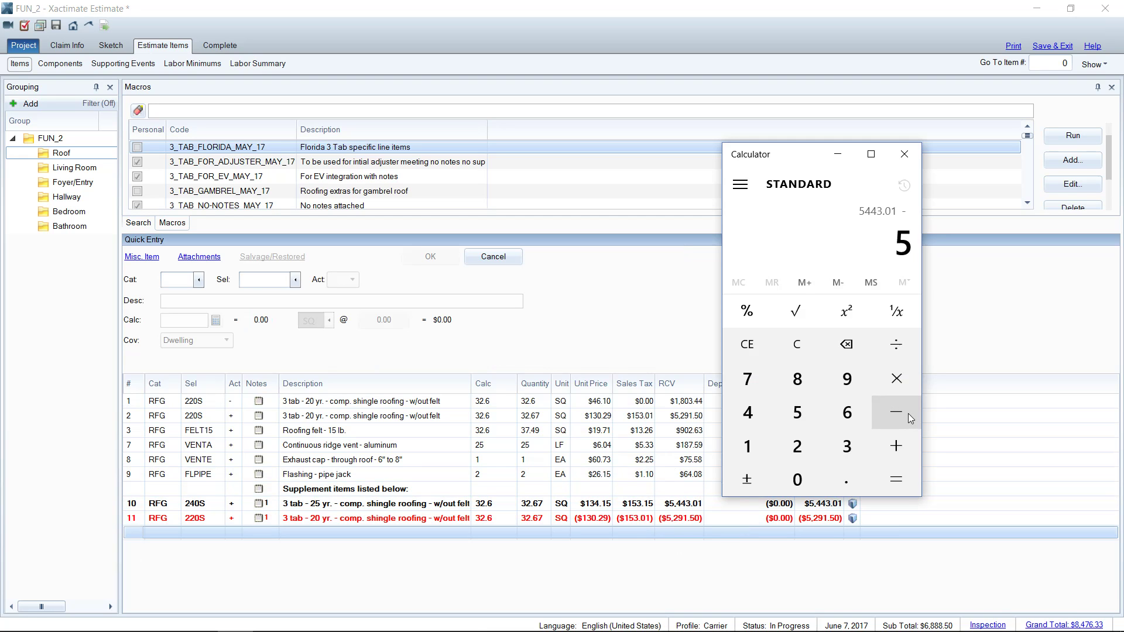
pyautogui.write('291.50')
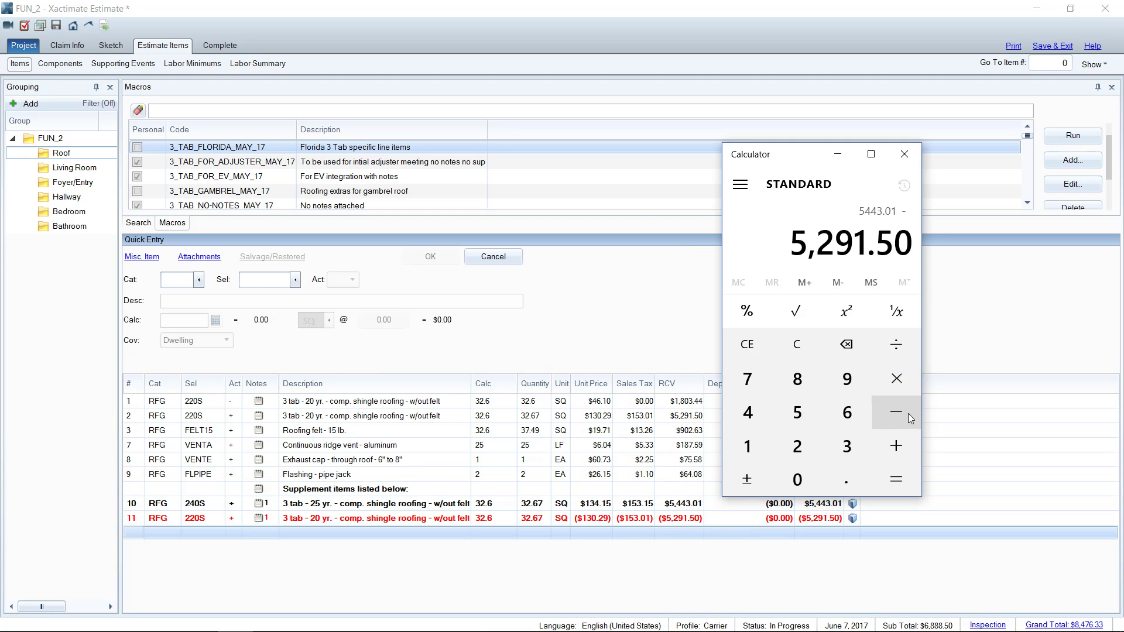
pyautogui.click(904, 479)
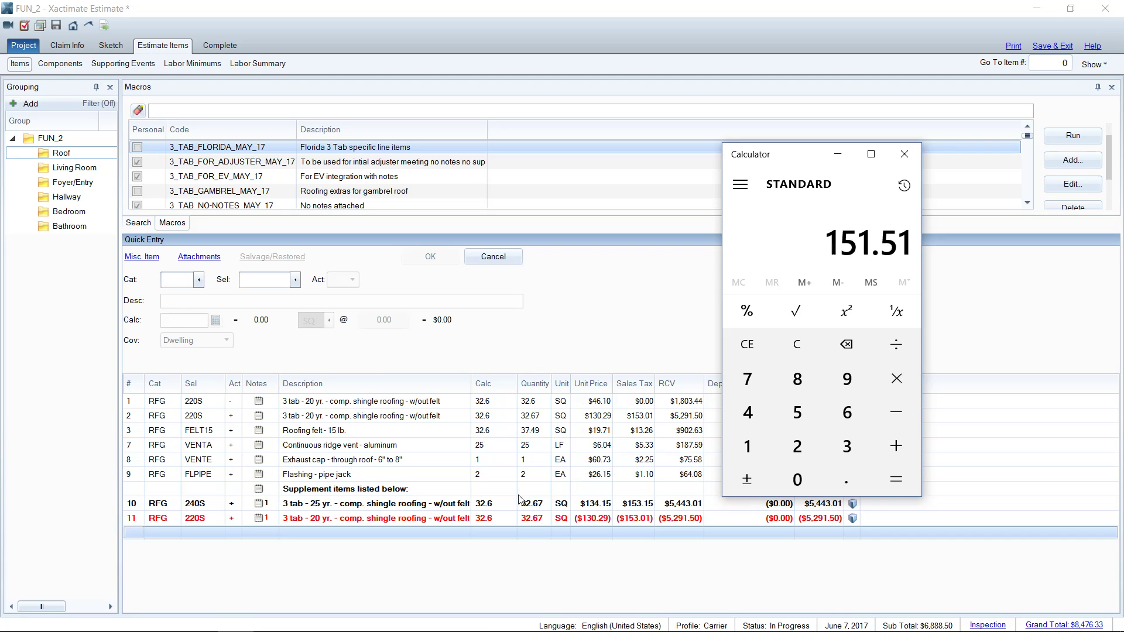
# Change supplement item 10 to a miscellaneous roofing item (RFG MISC) described as "25 Year Shingle Must Be Used"
pyautogui.click(322, 502)
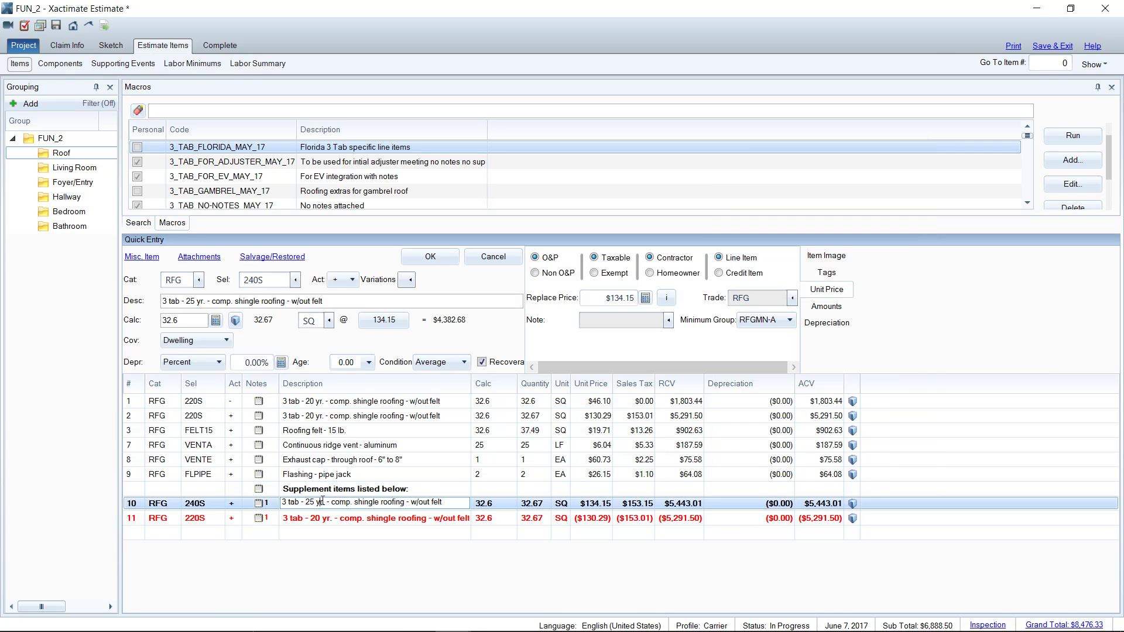
pyautogui.click(263, 280)
pyautogui.write('BIDITM')
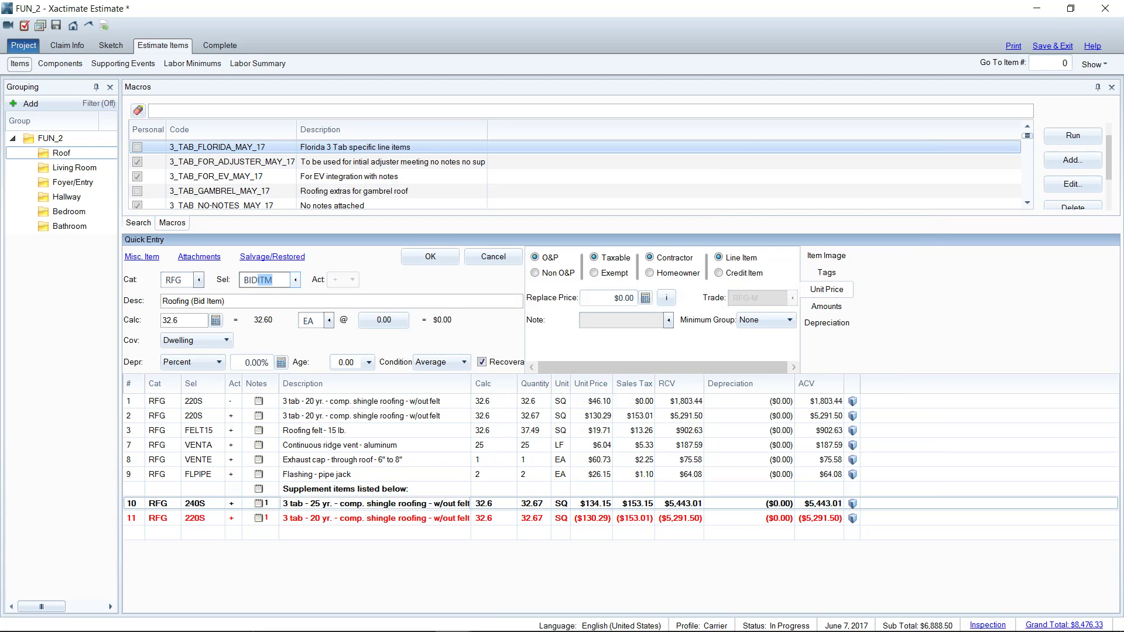
pyautogui.press('Tab')
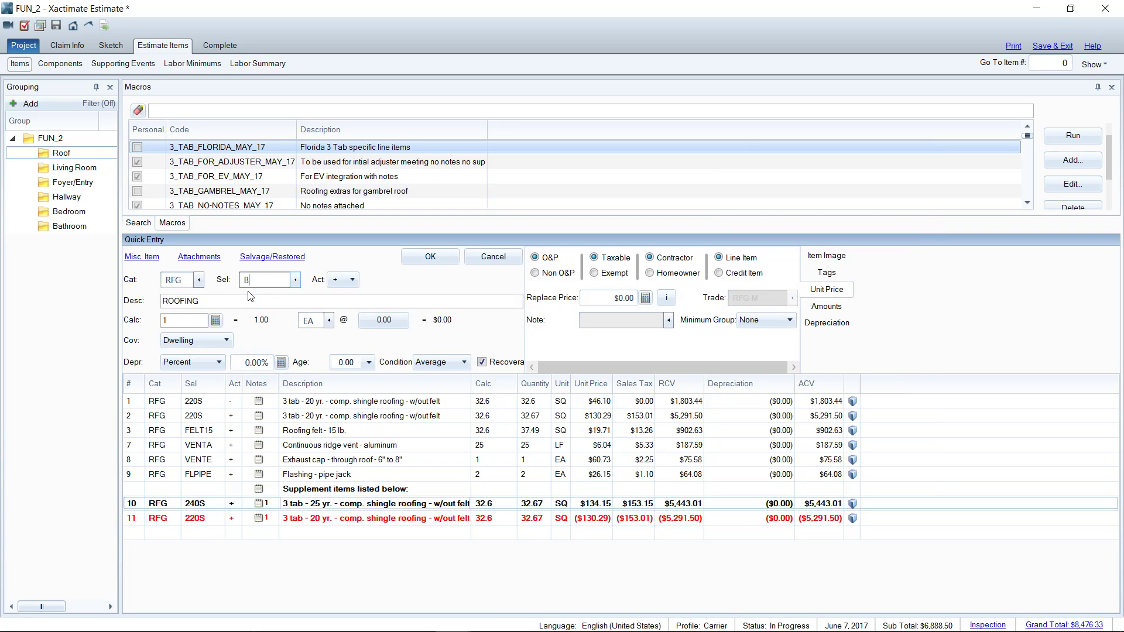
pyautogui.press('Tab')
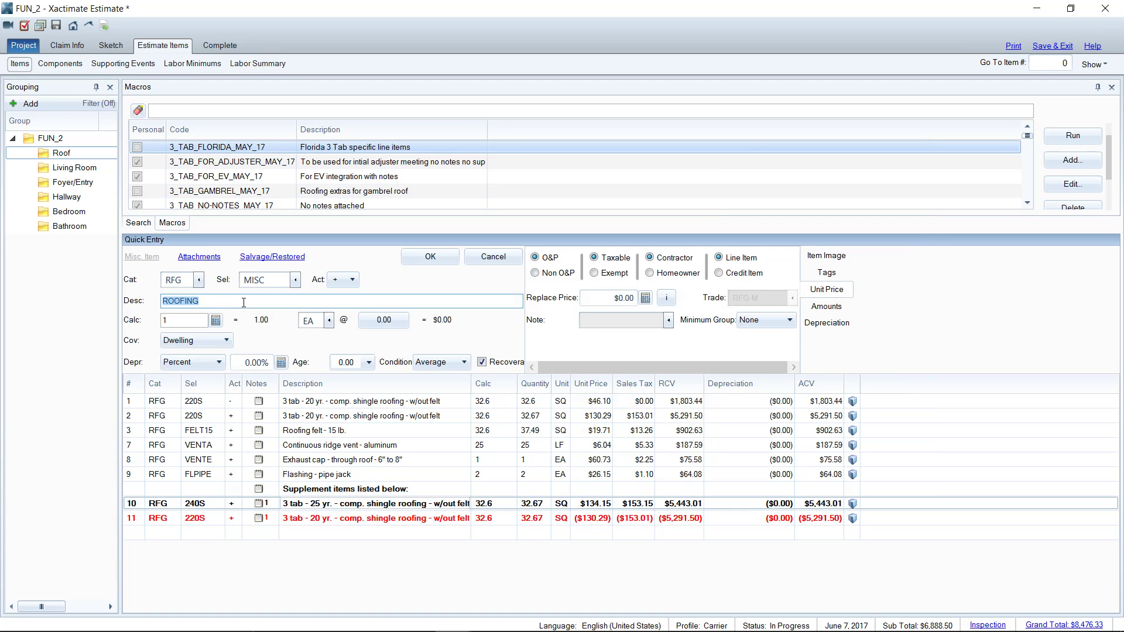
pyautogui.write('25 Year Shingle Must Be Used')
# Set the miscellaneous item's replace price to $151.51 and remove the 20-year shingle credit line below it
pyautogui.click(235, 628)
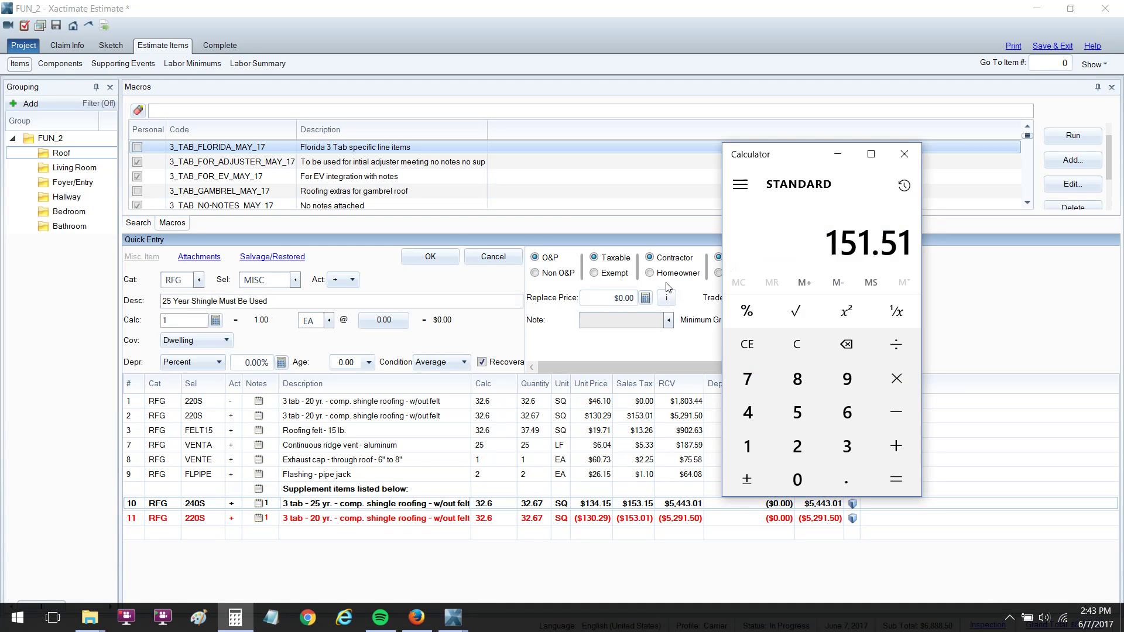
pyautogui.click(611, 299)
pyautogui.write('151.51')
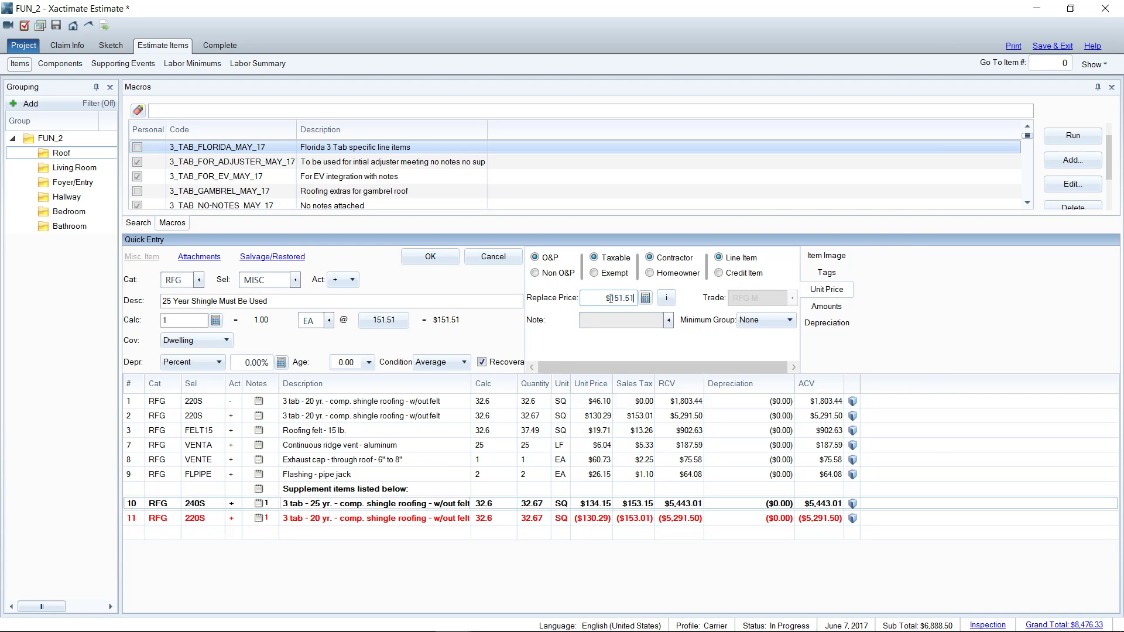
pyautogui.click(134, 522)
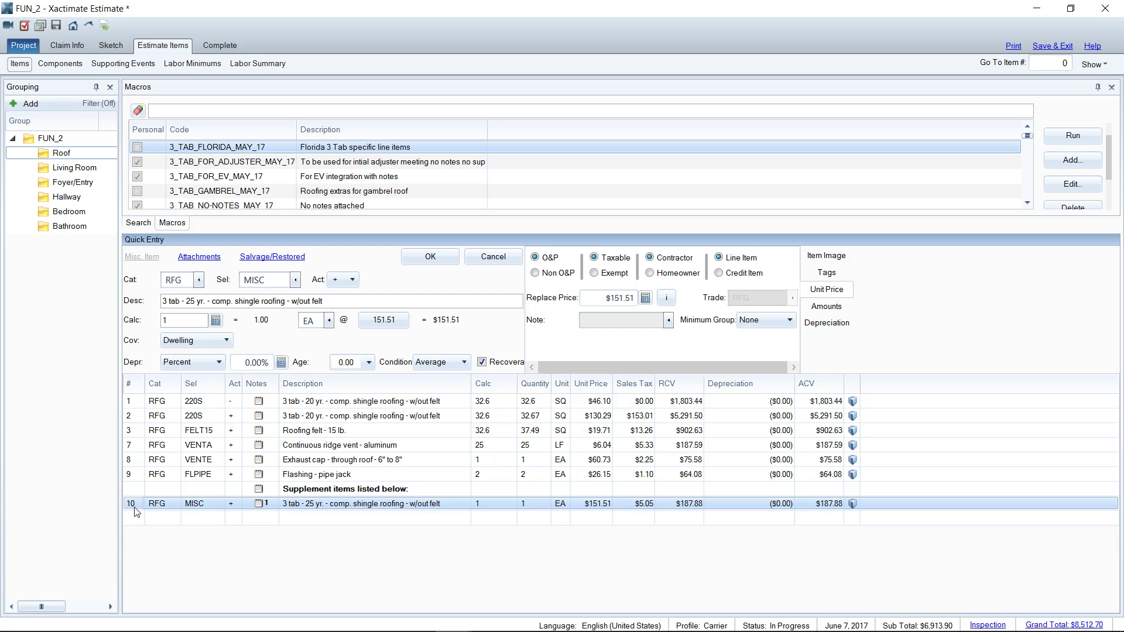
pyautogui.moveTo(259, 506)
pyautogui.click(139, 519)
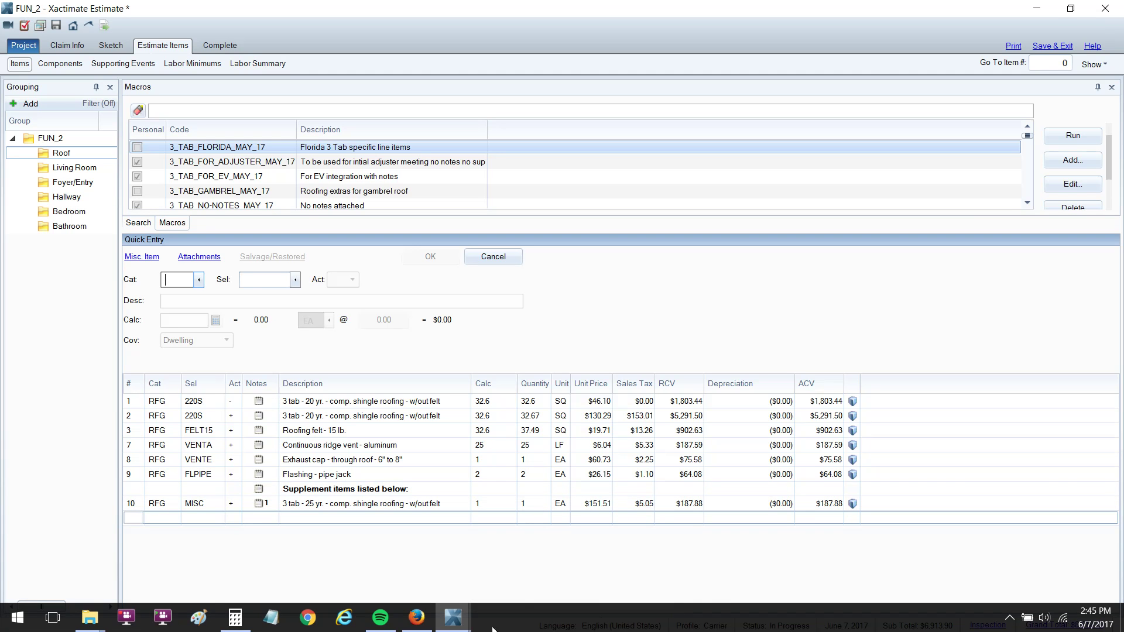
# Switch to the FUN estimate and enter a new Roof item with category RFG, selector 220 and a calculation of 35.2 SQ
pyautogui.click(460, 625)
pyautogui.click(612, 562)
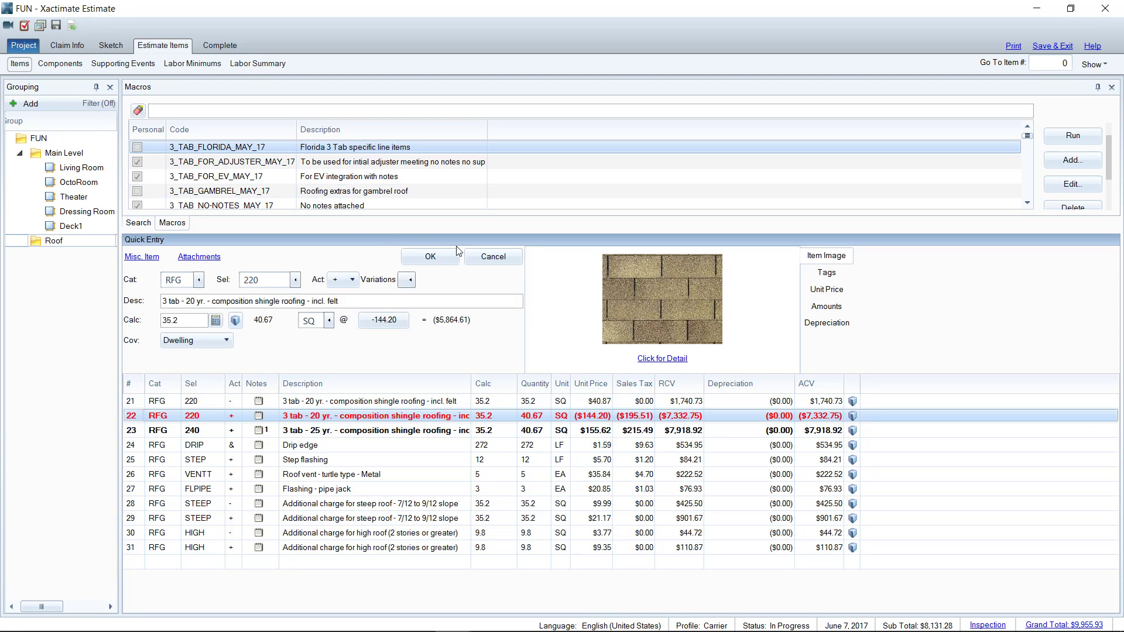
pyautogui.click(432, 258)
pyautogui.write('R')
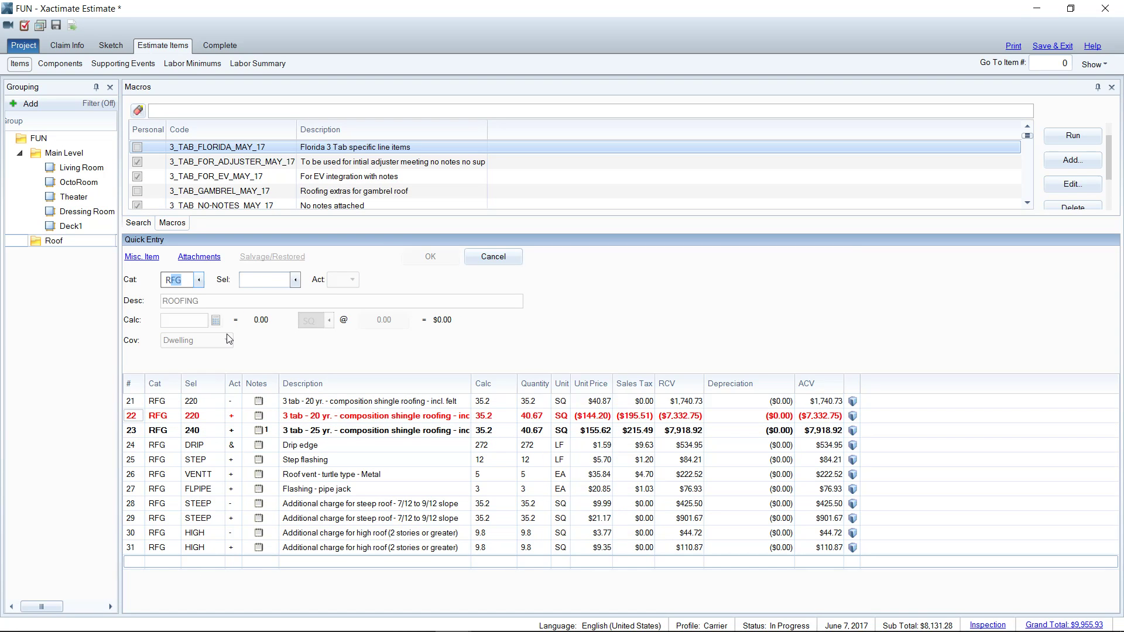
pyautogui.press('Tab')
pyautogui.write('220')
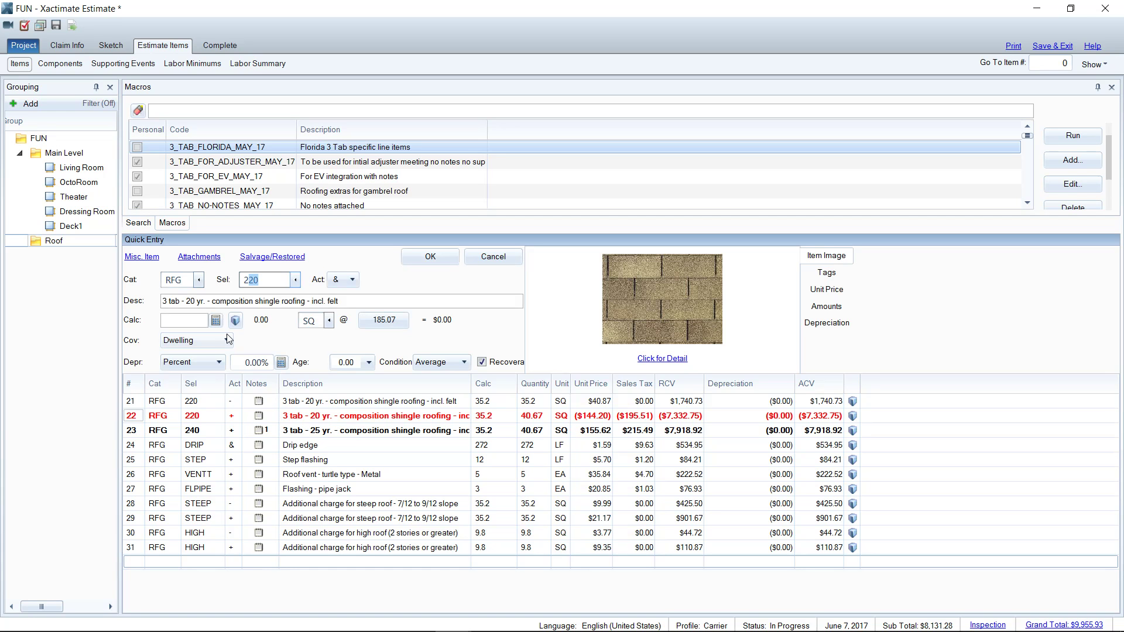
pyautogui.press('Tab')
pyautogui.press('Tab')
pyautogui.write('35.2')
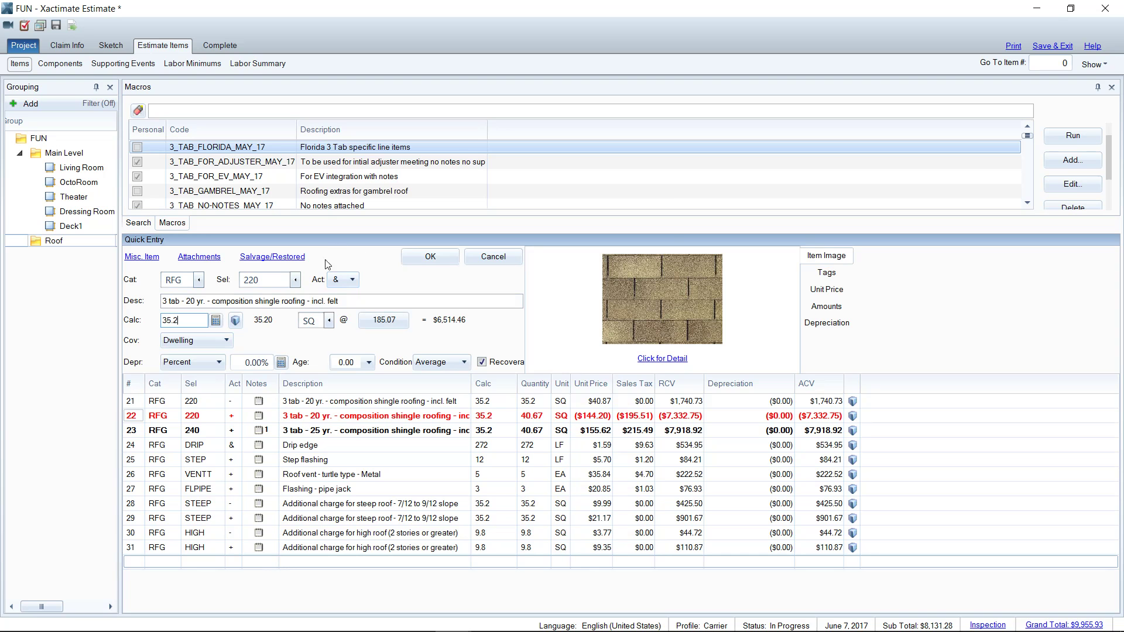
# Set the new shingle item's waste to 15% and add it to the roof despite the duplicate item
pyautogui.click(235, 320)
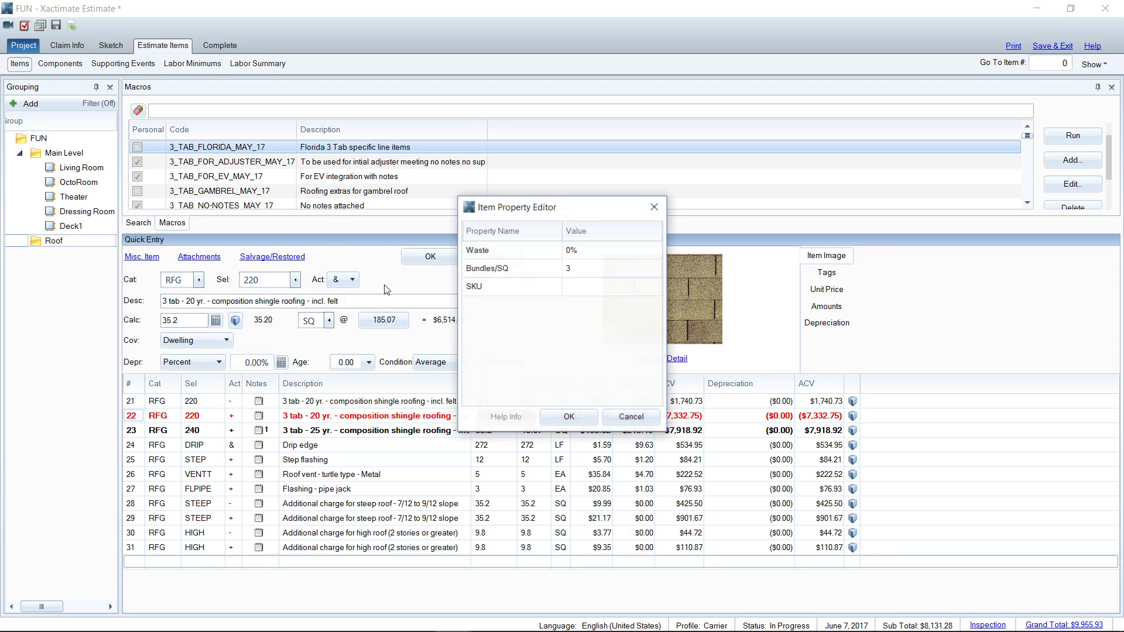
pyautogui.click(593, 259)
pyautogui.click(591, 308)
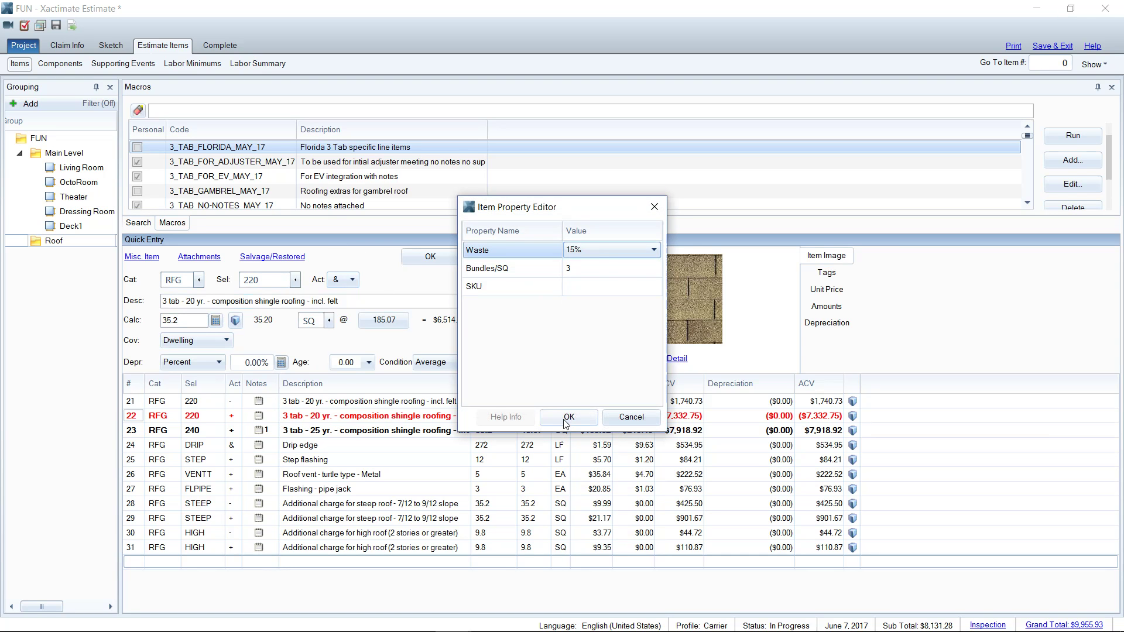
pyautogui.click(568, 417)
pyautogui.press('Return')
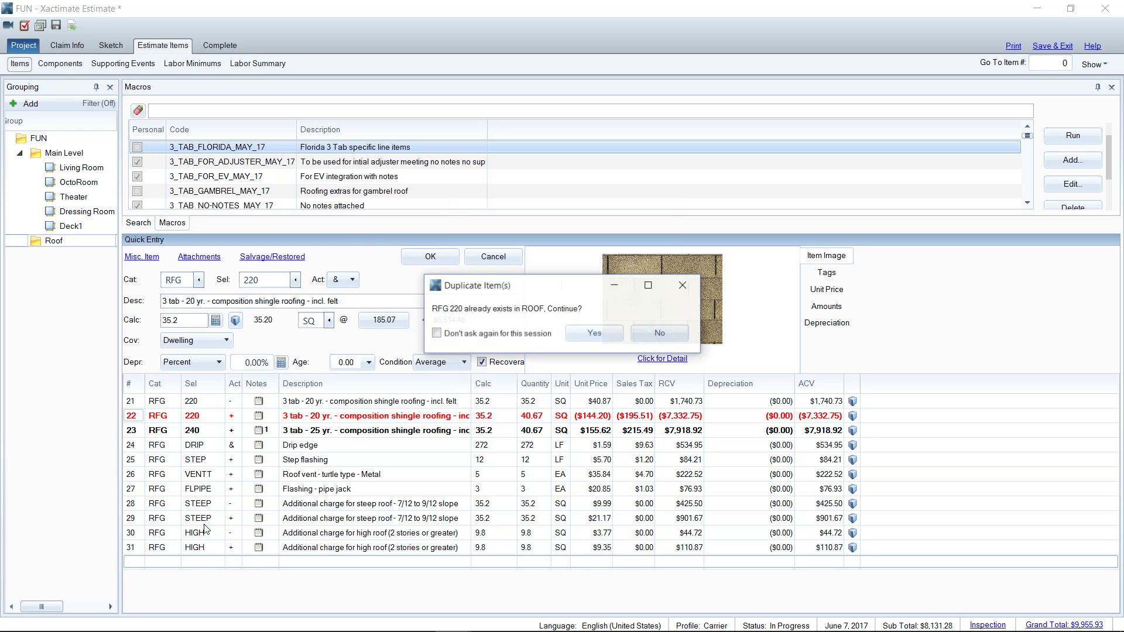
pyautogui.click(604, 333)
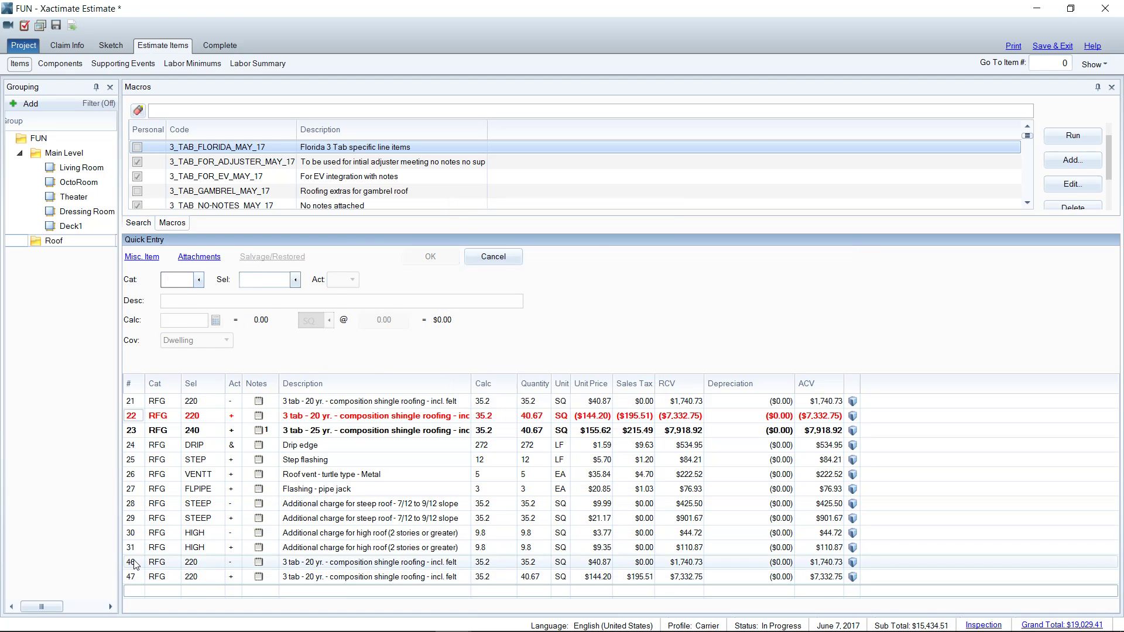
# Delete the newly added shingle removal line and move the new replacement line directly below item 21
pyautogui.click(134, 564)
pyautogui.press('Delete')
pyautogui.moveTo(131, 564); pyautogui.dragTo(135, 417)
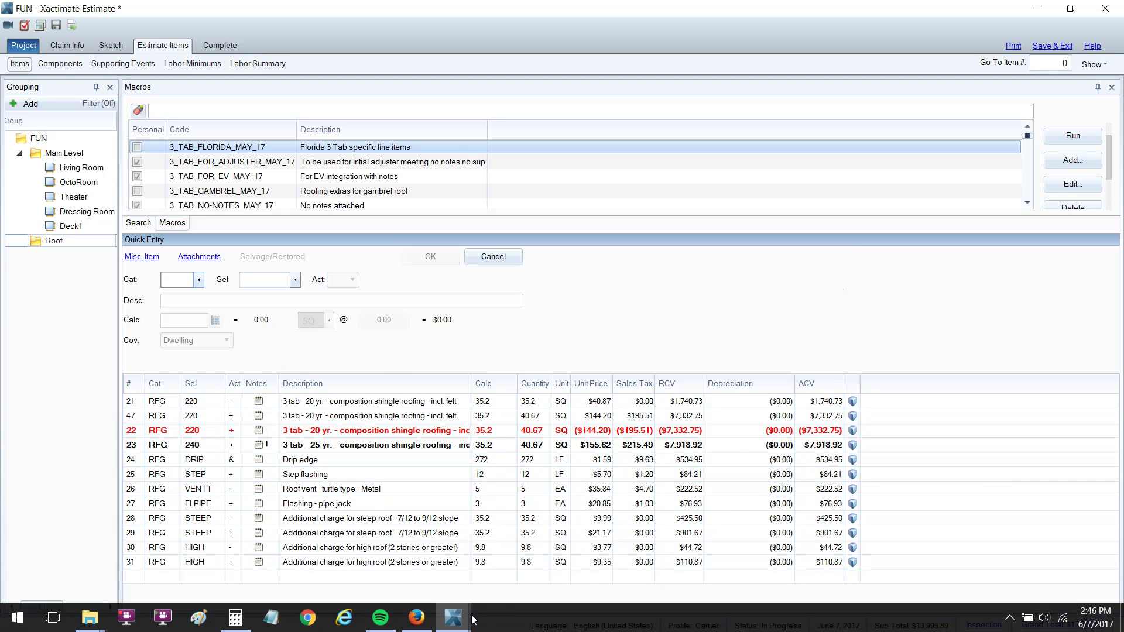
# Return to the FUN_2 estimate and inspect the miscellaneous 25-year shingle item
pyautogui.moveTo(454, 618)
pyautogui.click(466, 564)
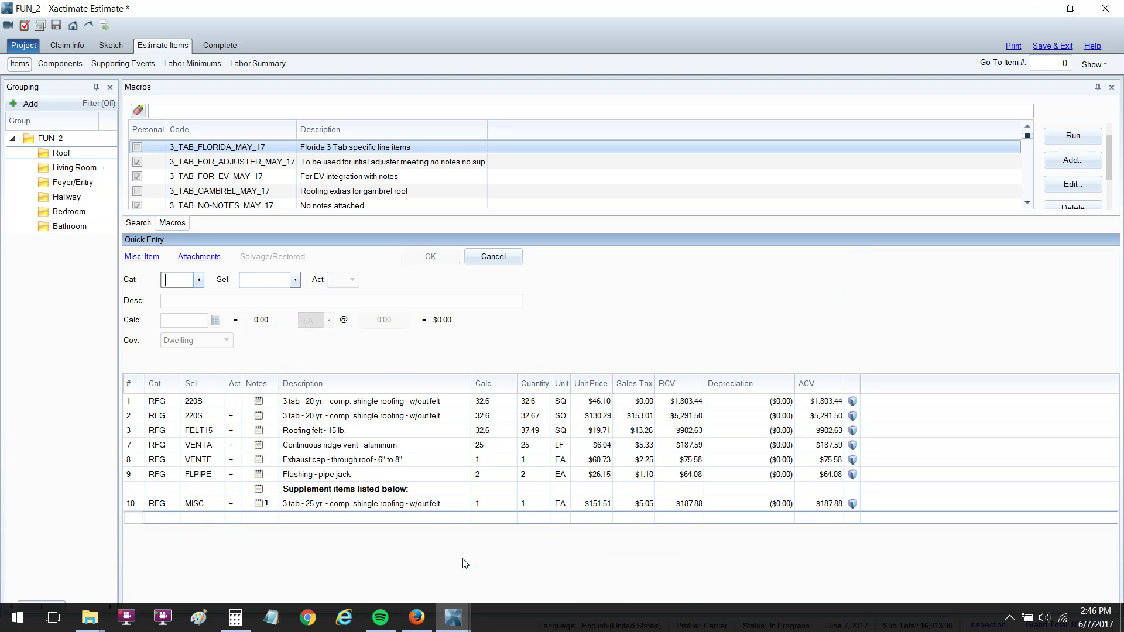
pyautogui.click(134, 507)
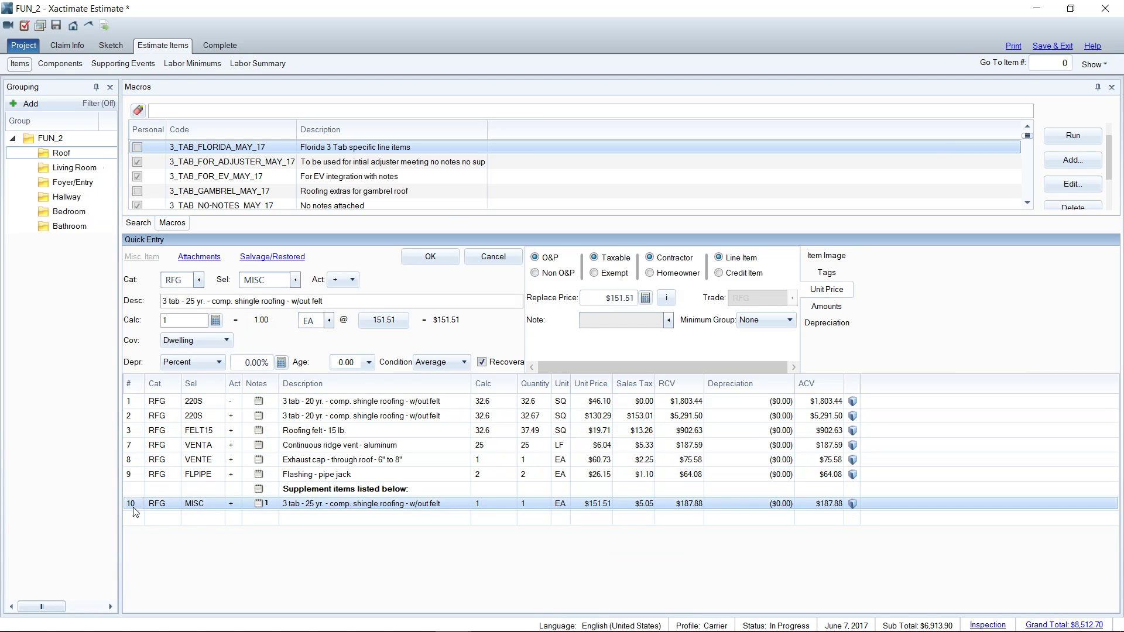